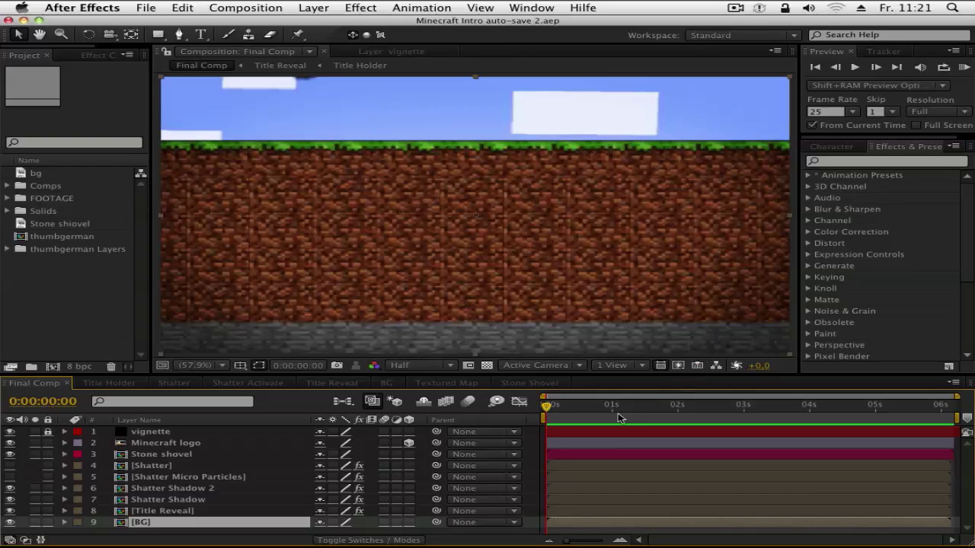
Preview the Minecraft intro and scrub through the title crumbling near four seconds.
{"action": "mouse_move", "coordinate": [615, 416]}
{"action": "left_mouse_down"}
{"action": "mouse_move", "coordinate": [811, 427]}
{"action": "mouse_move", "coordinate": [855, 413]}
{"action": "mouse_move", "coordinate": [543, 417]}
{"action": "left_mouse_up"}
{"action": "left_click", "coordinate": [964, 67]}
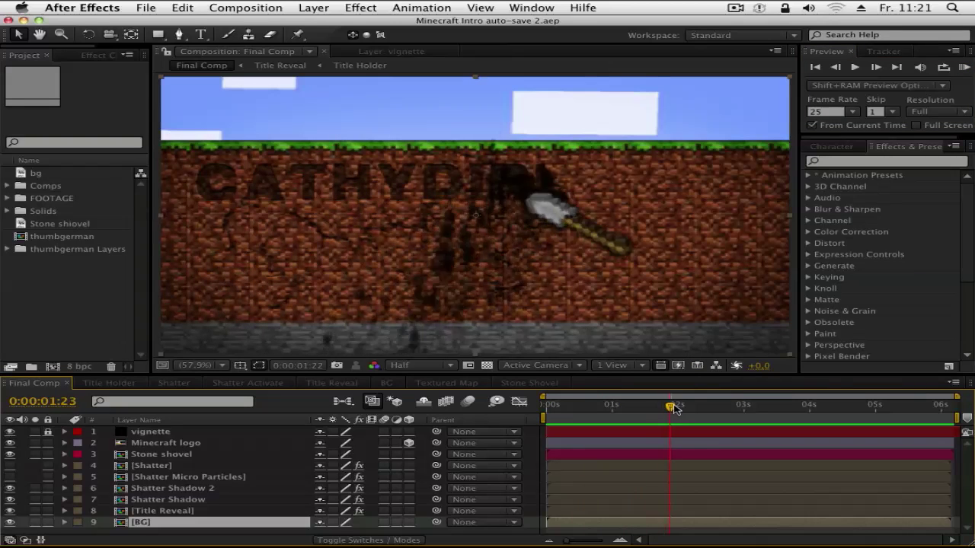
{"action": "left_click", "coordinate": [823, 416]}
{"action": "mouse_move", "coordinate": [816, 417]}
{"action": "left_mouse_down"}
{"action": "mouse_move", "coordinate": [746, 411]}
{"action": "mouse_move", "coordinate": [822, 411]}
{"action": "mouse_move", "coordinate": [626, 411]}
{"action": "mouse_move", "coordinate": [809, 412]}
{"action": "left_mouse_up"}
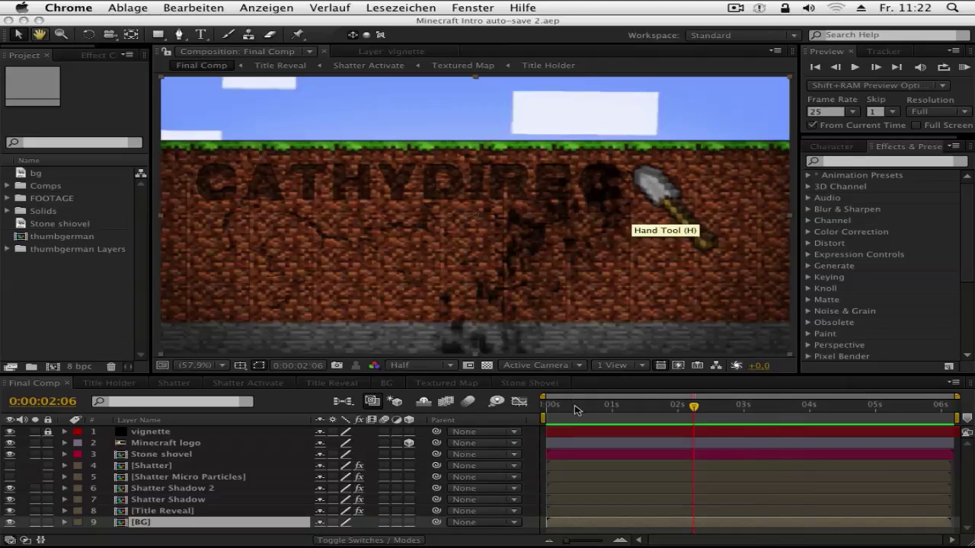
Scrub from the shovel's start to the finished title, then bring up the Video Copilot page.
{"action": "left_click", "coordinate": [601, 408]}
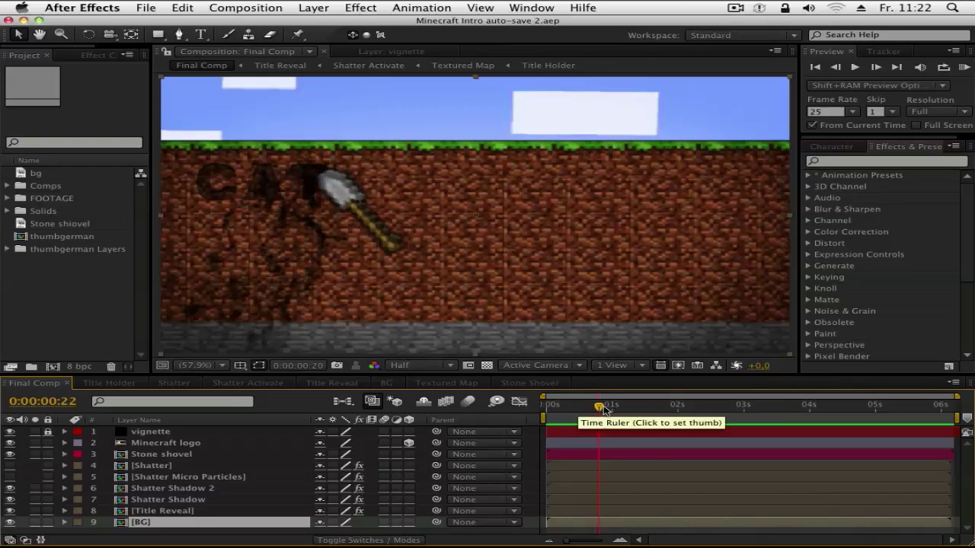
{"action": "left_click_drag", "start_coordinate": [601, 407], "coordinate": [851, 421]}
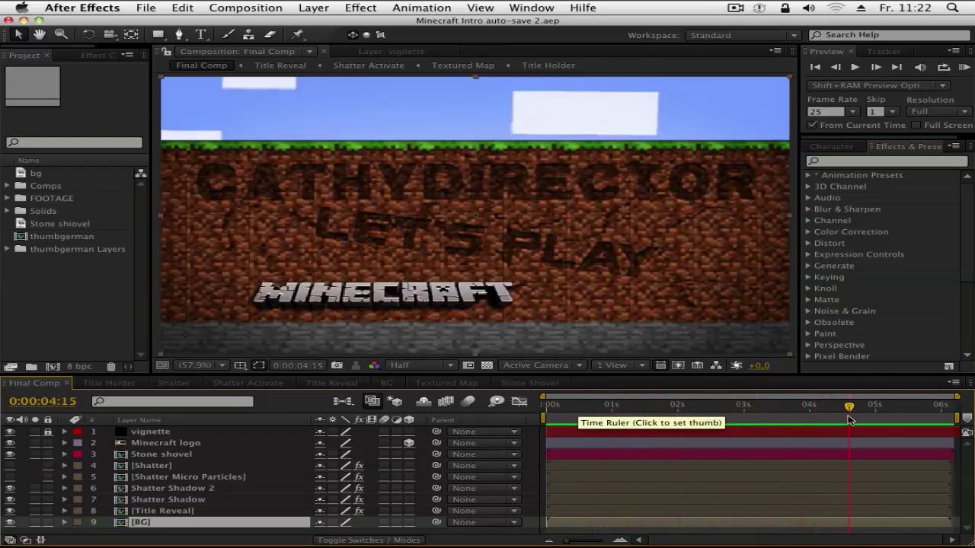
{"action": "left_click", "coordinate": [645, 544]}
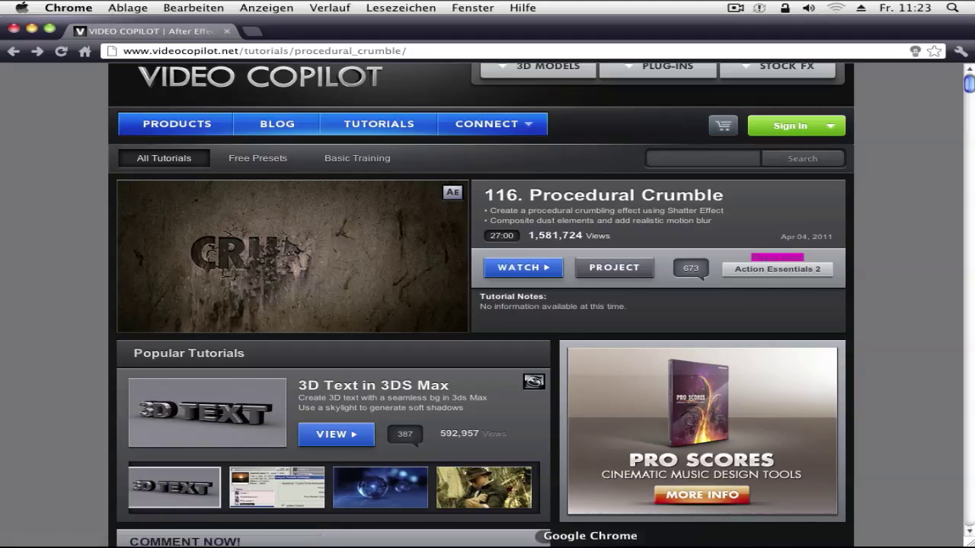
Download the Procedural Crumble tutorial's project file from the Video Copilot page.
{"action": "left_click", "coordinate": [455, 545]}
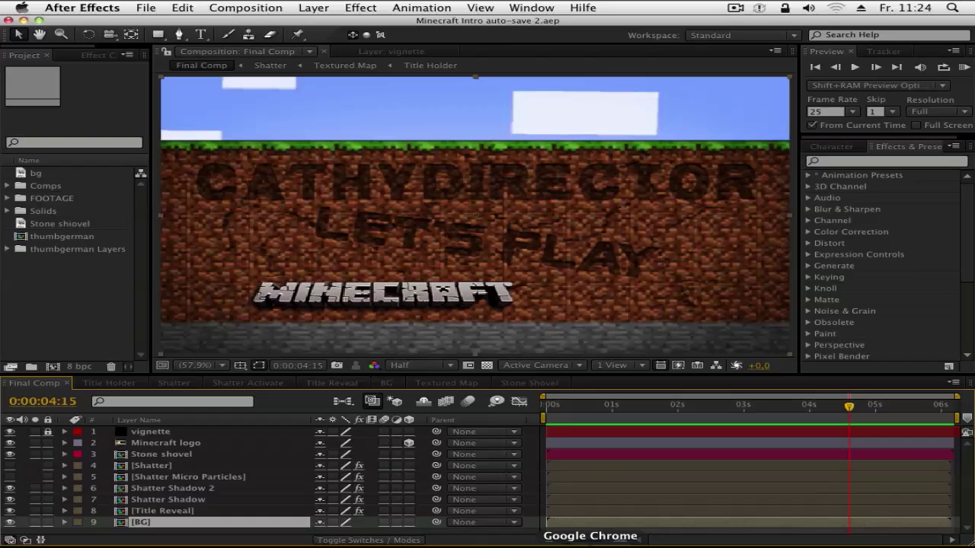
{"action": "left_click", "coordinate": [590, 546]}
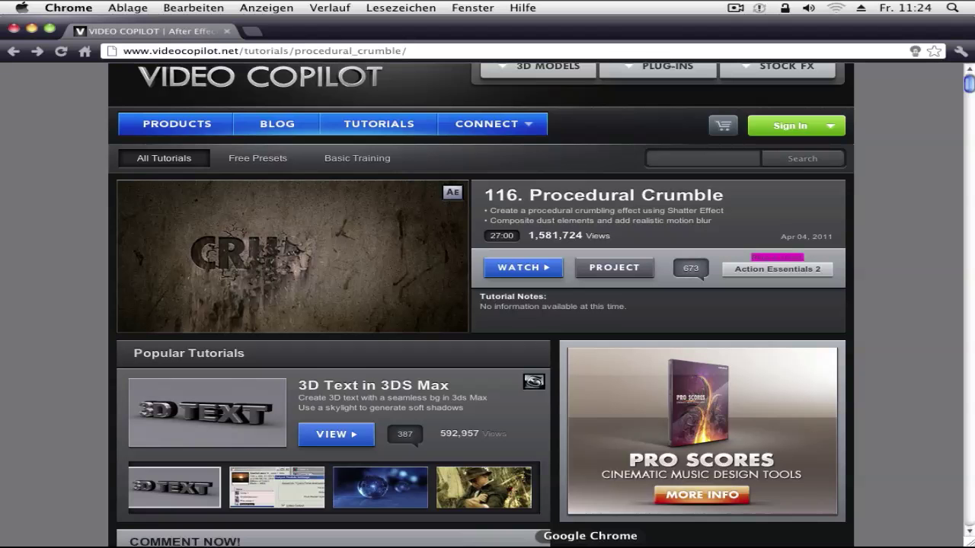
{"action": "left_click", "coordinate": [610, 272]}
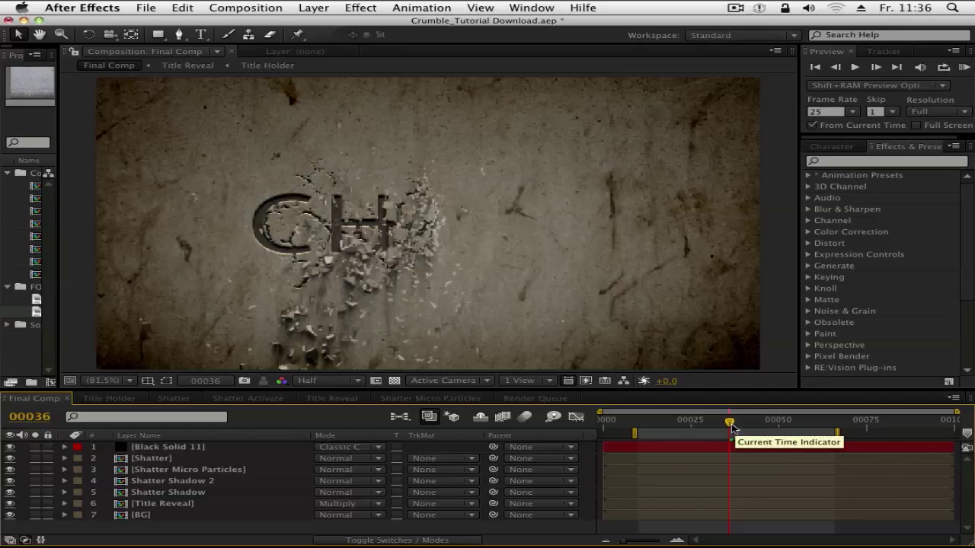
Scrub the Crumble tutorial's Final Comp forward through frames 48 and 52.
{"action": "left_click_drag", "start_coordinate": [731, 426], "coordinate": [745, 425]}
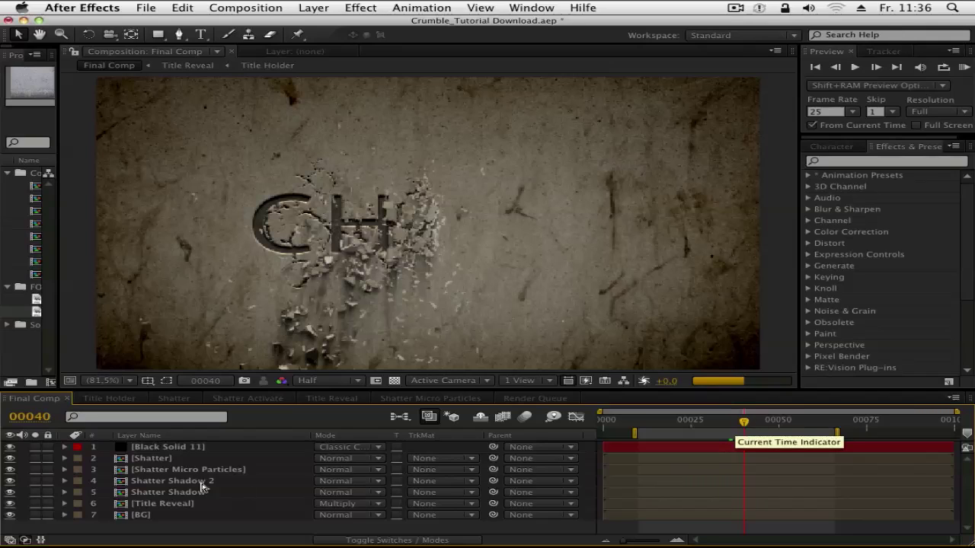
{"action": "left_click", "coordinate": [770, 425]}
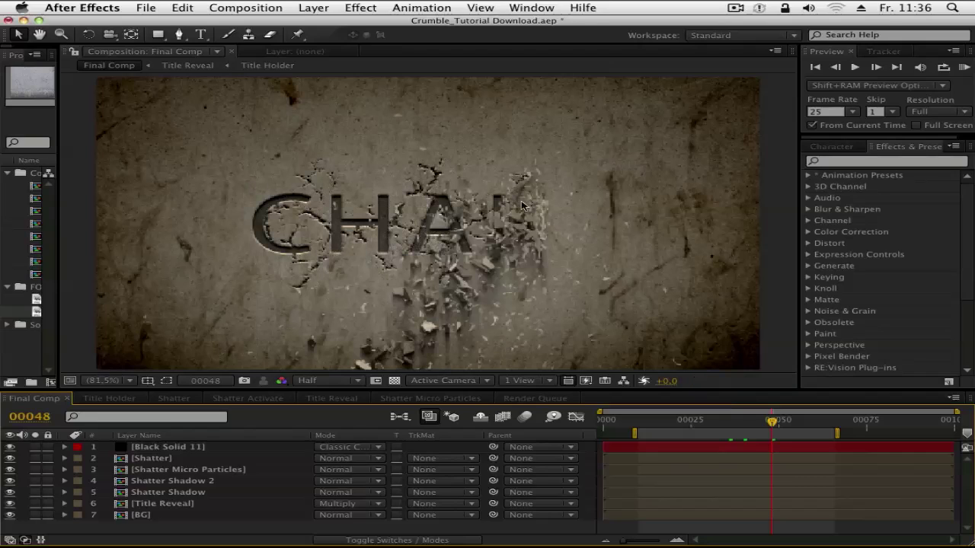
{"action": "left_click", "coordinate": [785, 424]}
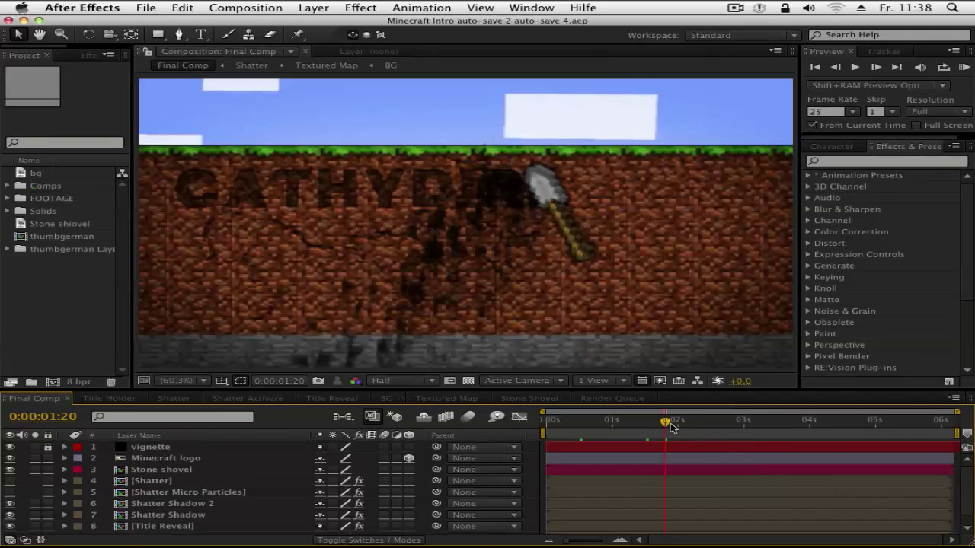
Scrub the Minecraft intro's shovel animation to about two seconds.
{"action": "left_click_drag", "start_coordinate": [670, 427], "coordinate": [697, 420]}
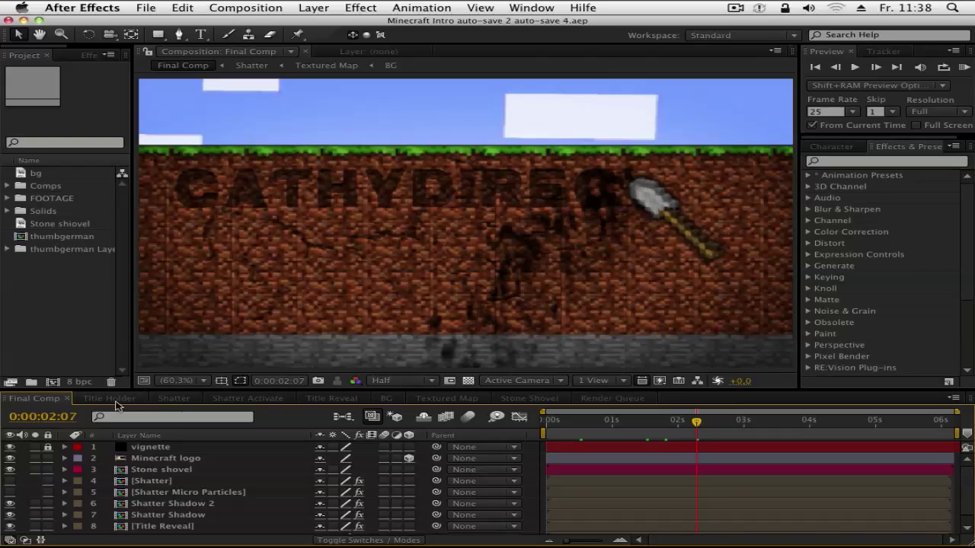
In the BG comp, show Dirty_concrete.jpg and hide the Minecraft bg layer.
{"action": "left_click", "coordinate": [390, 399]}
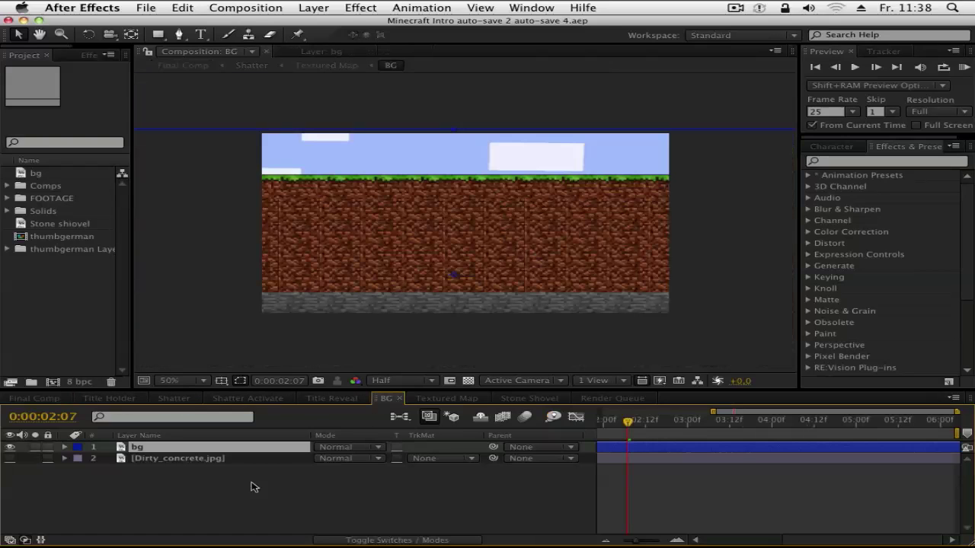
{"action": "left_click", "coordinate": [10, 458]}
{"action": "left_click", "coordinate": [10, 448]}
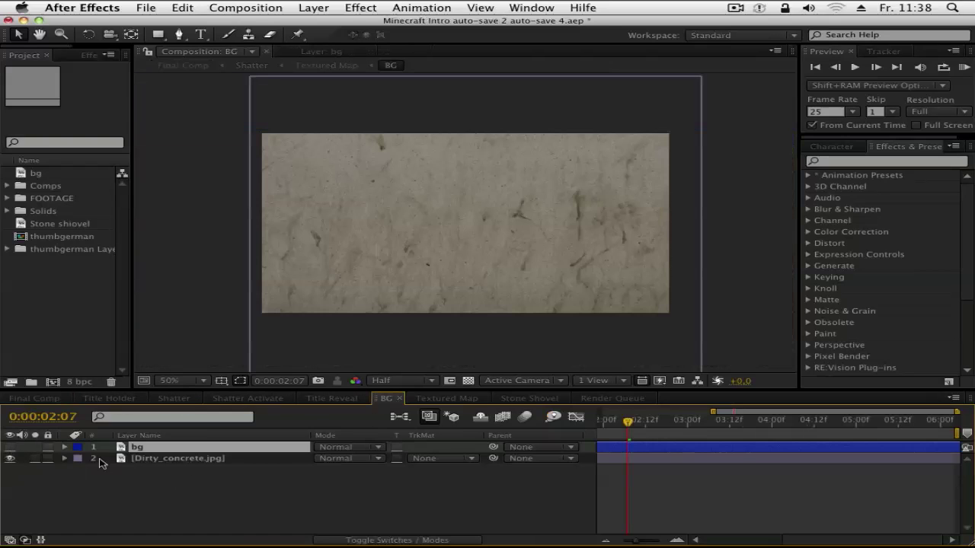
{"action": "left_click", "coordinate": [193, 496]}
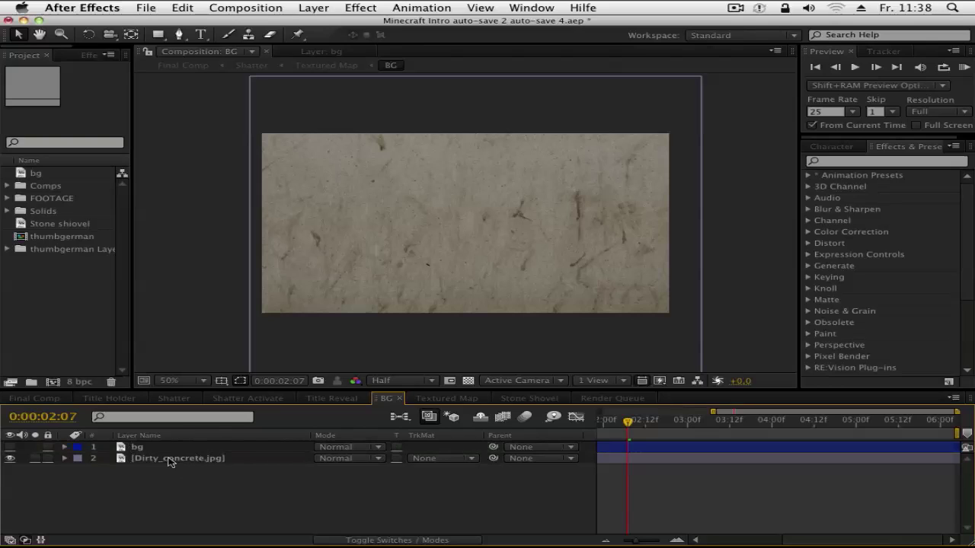
{"action": "left_click", "coordinate": [161, 460]}
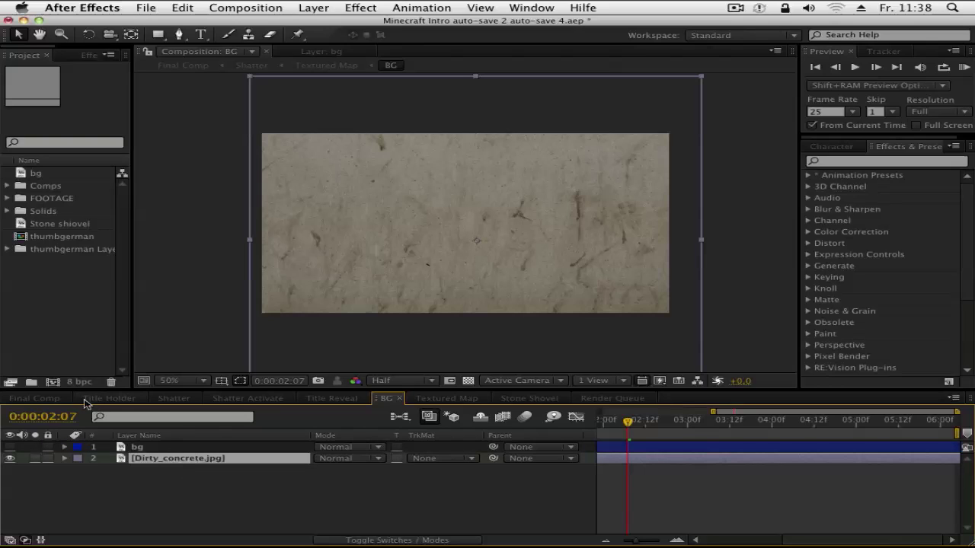
Check the concrete background in Final Comp at one second and until CATHYDIRECTOR is revealed.
{"action": "left_click", "coordinate": [30, 399]}
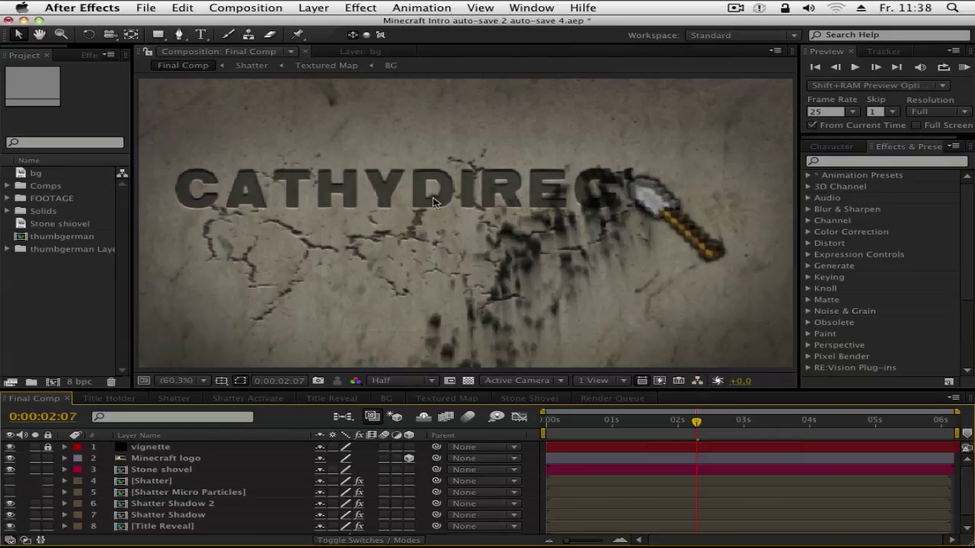
{"action": "left_click", "coordinate": [624, 421]}
{"action": "left_click", "coordinate": [670, 420]}
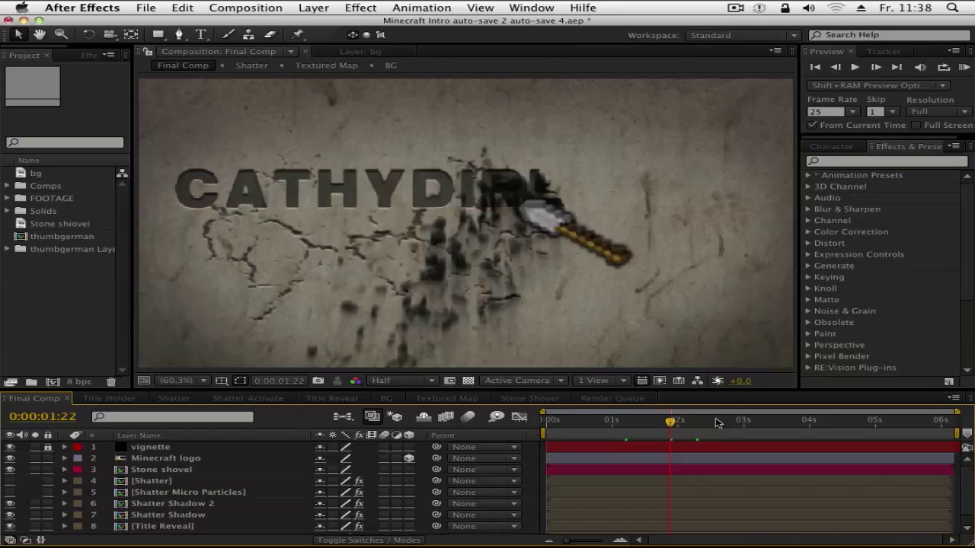
{"action": "left_click", "coordinate": [736, 426]}
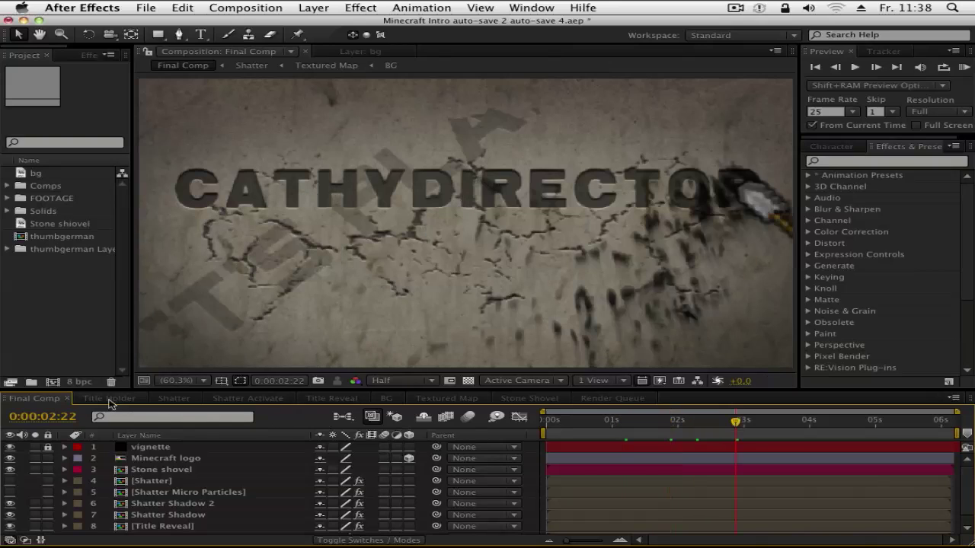
In the Title Holder comp, hide and re-show the Let's Play text layer.
{"action": "left_click", "coordinate": [109, 399]}
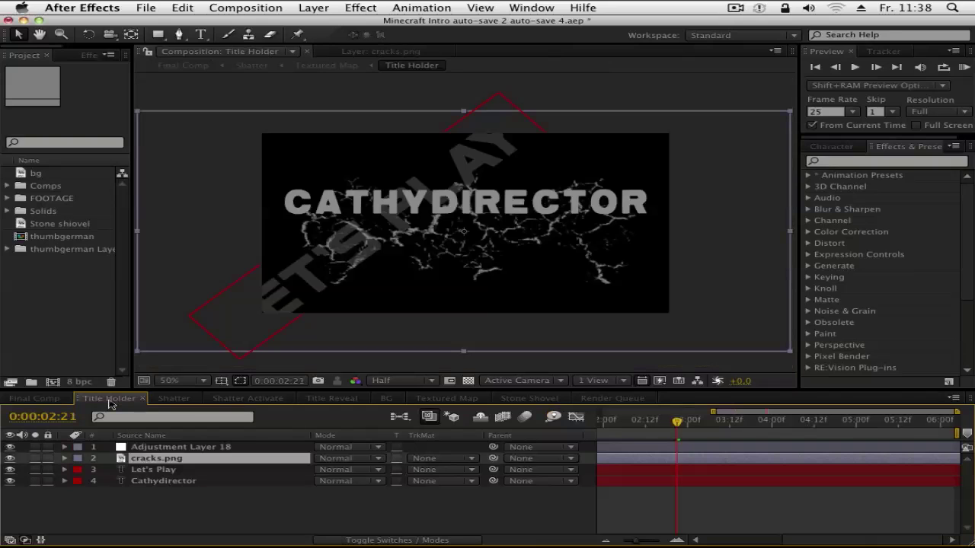
{"action": "left_click", "coordinate": [153, 471]}
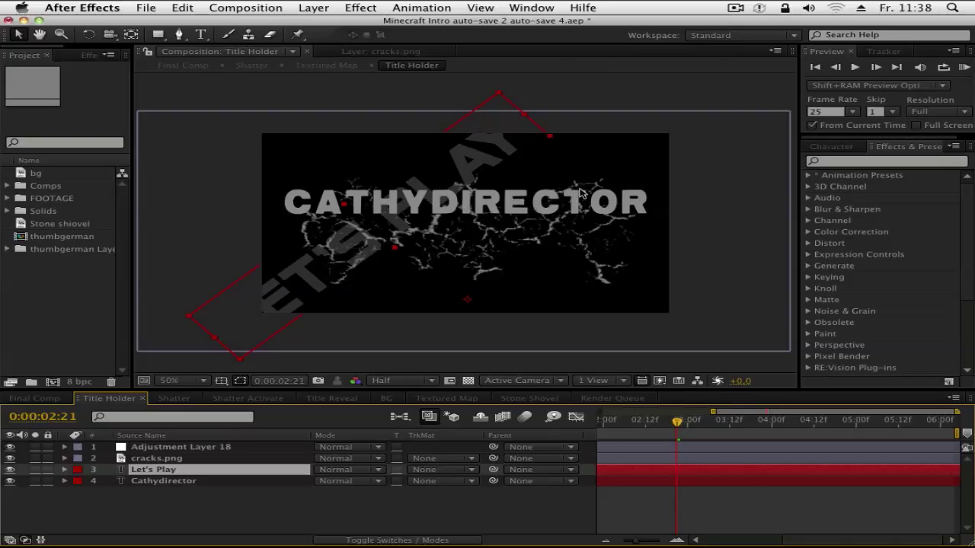
{"action": "left_click", "coordinate": [128, 474]}
{"action": "left_click", "coordinate": [10, 469]}
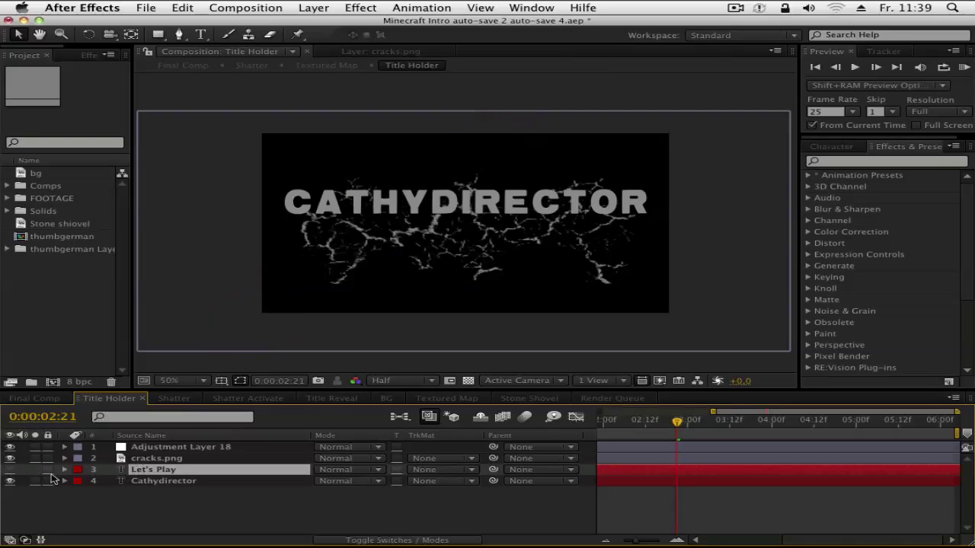
{"action": "left_click", "coordinate": [159, 482]}
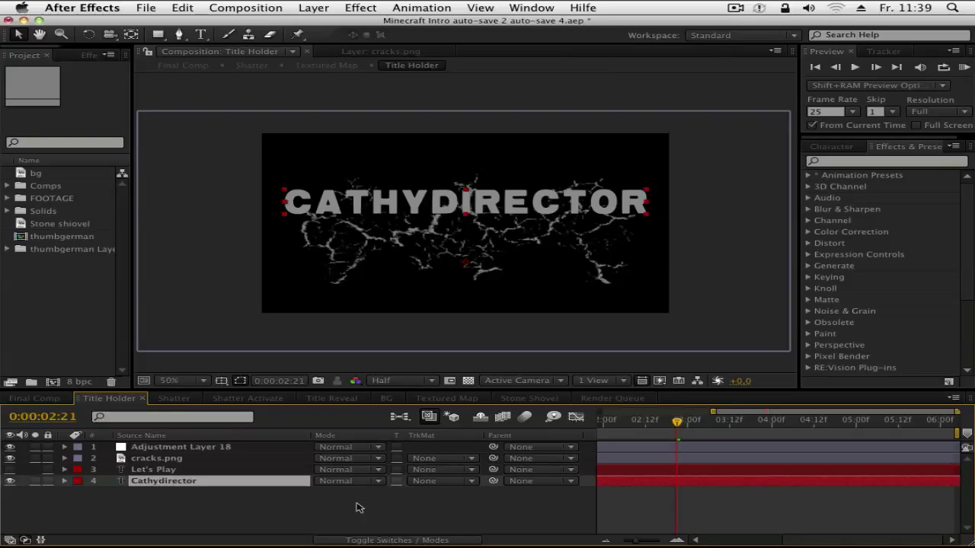
{"action": "left_click", "coordinate": [10, 469]}
{"action": "left_click", "coordinate": [161, 470]}
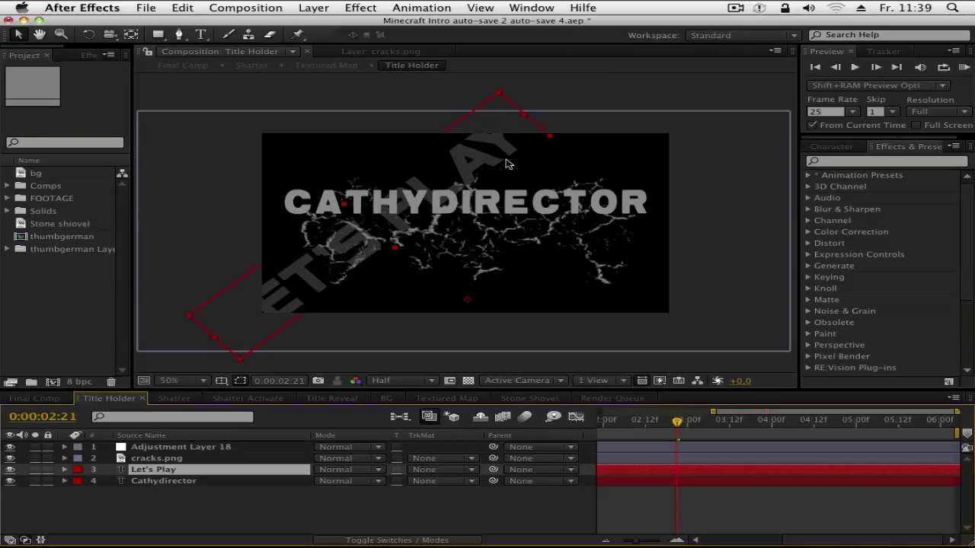
Check LET'S PLAY settling under the title and inspect the cracks.png layer before opening BG.
{"action": "left_click", "coordinate": [715, 423]}
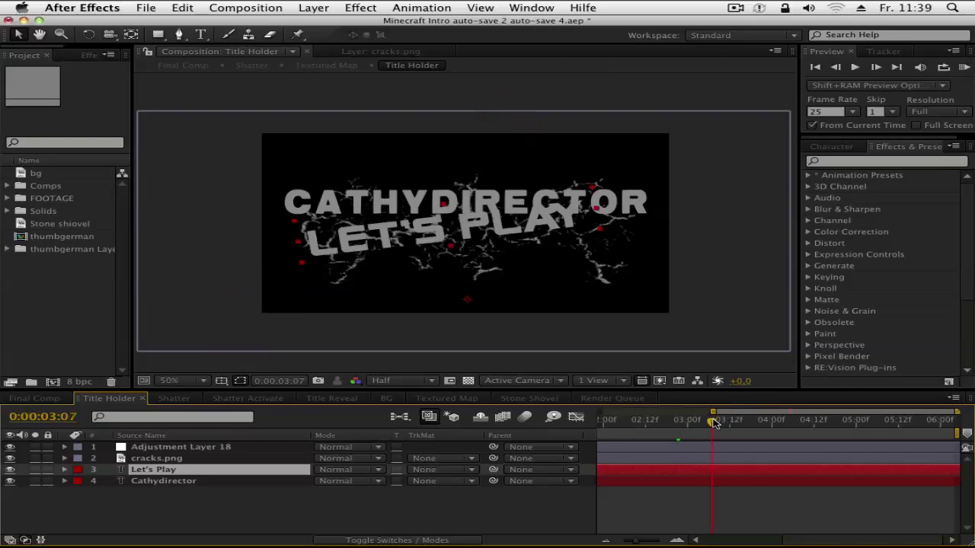
{"action": "left_click", "coordinate": [751, 423]}
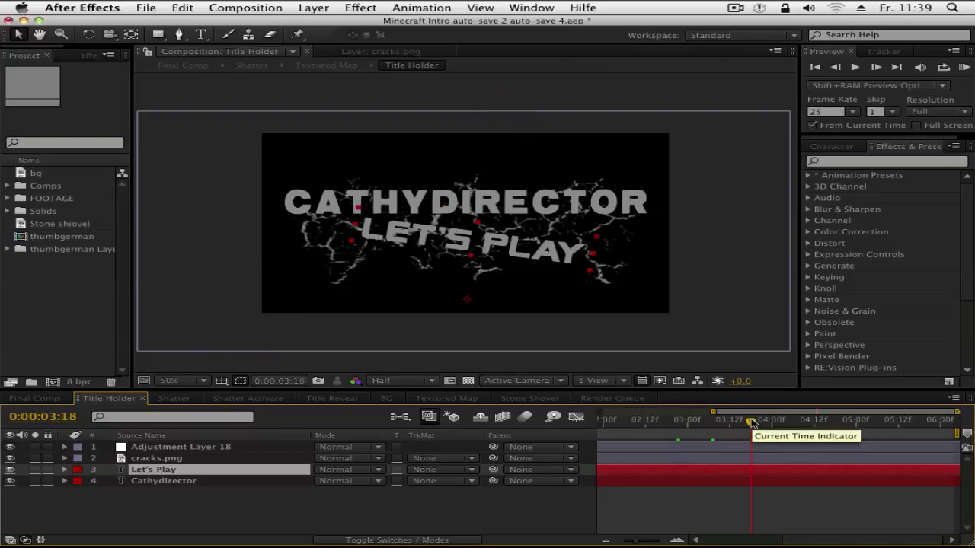
{"action": "left_click", "coordinate": [160, 460]}
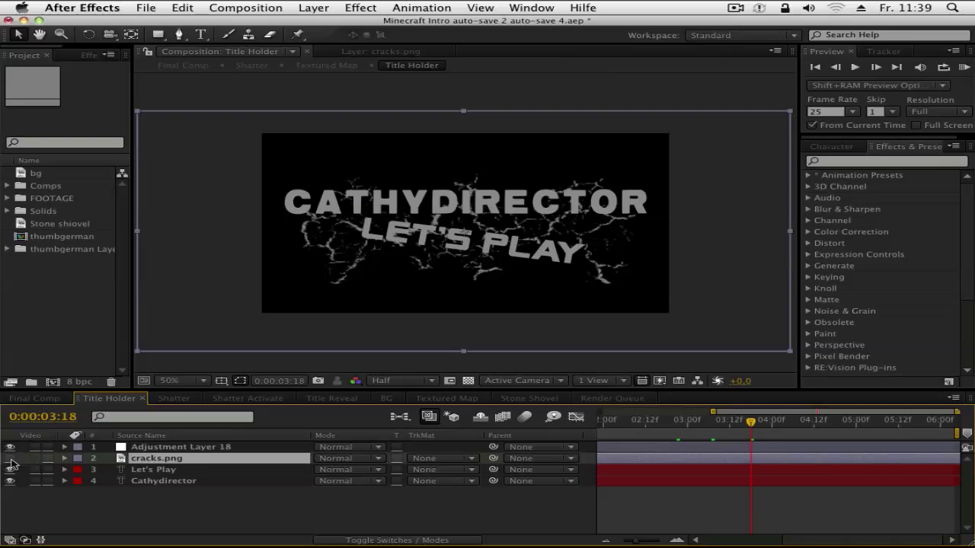
{"action": "left_click", "coordinate": [638, 421]}
{"action": "left_click", "coordinate": [747, 421]}
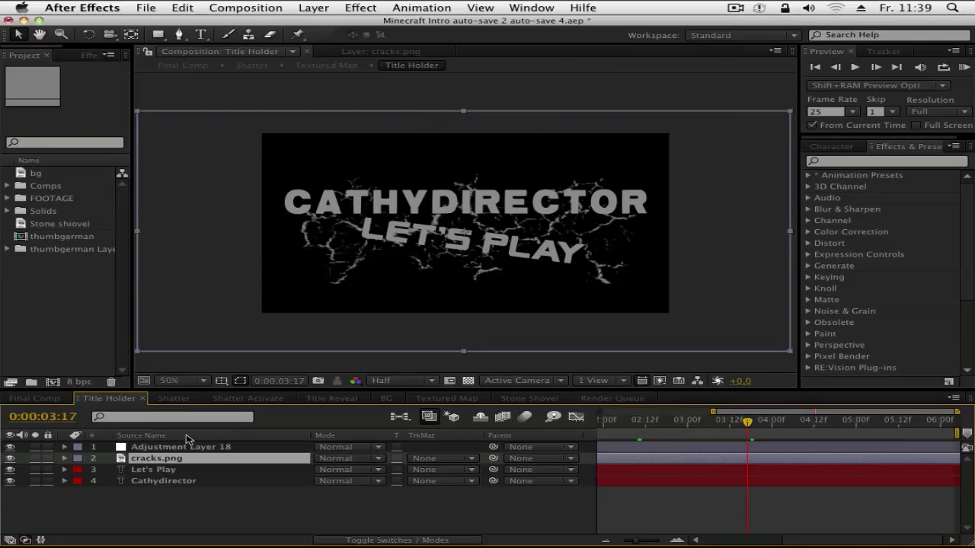
{"action": "left_click", "coordinate": [32, 399]}
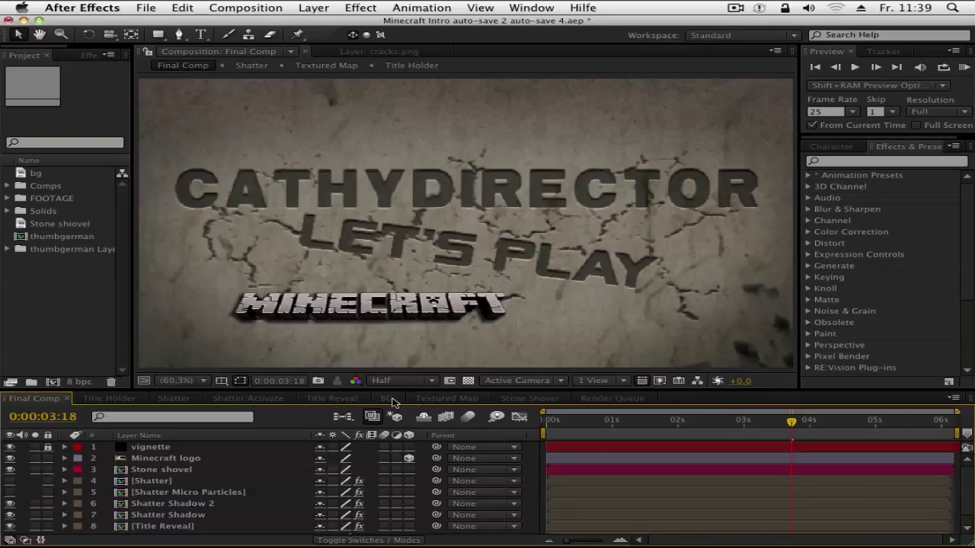
{"action": "left_click", "coordinate": [390, 400]}
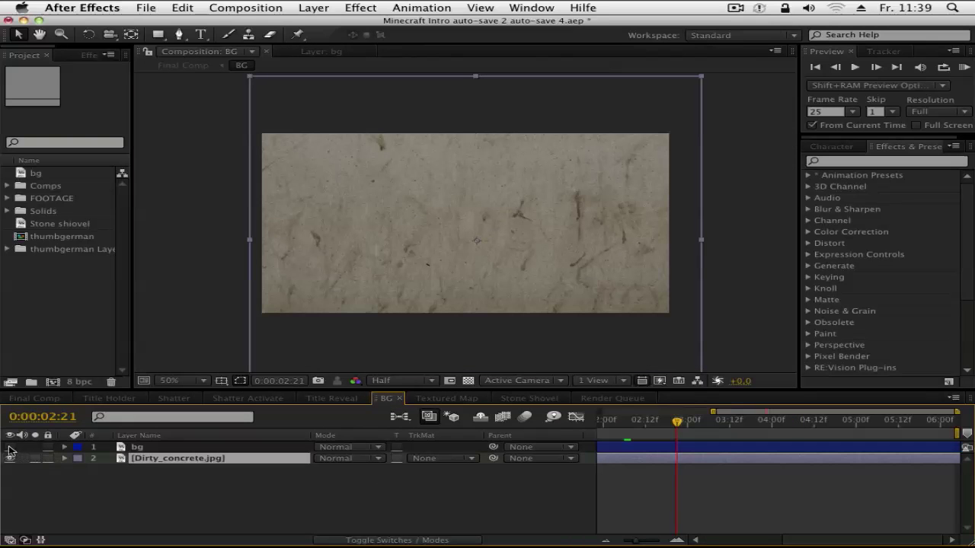
Show the Minecraft bg layer, hide Dirty_concrete.jpg, and return to Final Comp.
{"action": "left_click", "coordinate": [10, 448]}
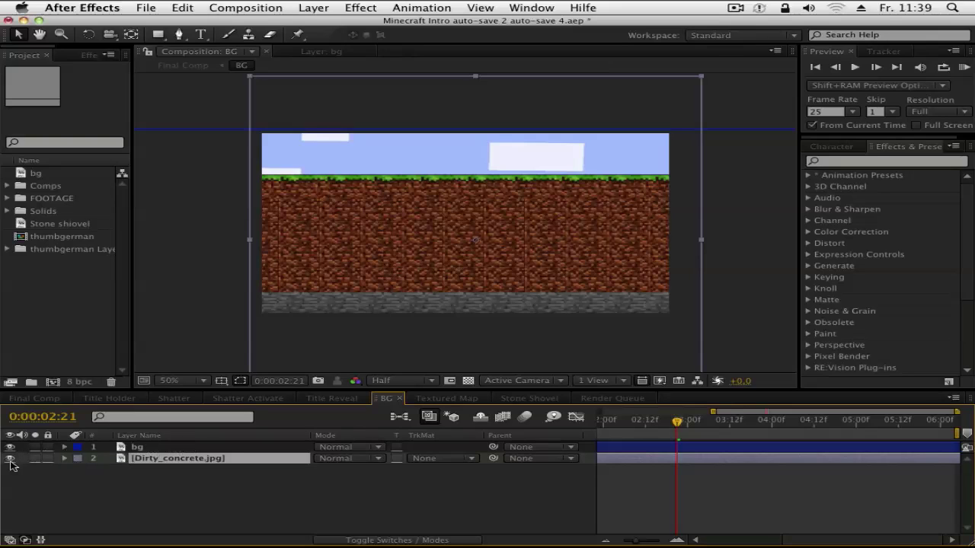
{"action": "left_click", "coordinate": [10, 460]}
{"action": "left_click", "coordinate": [152, 449]}
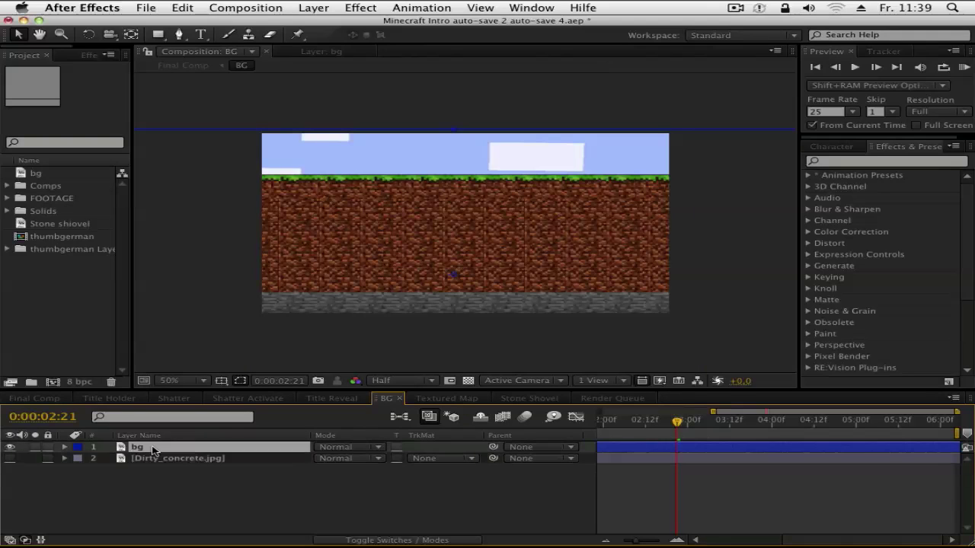
{"action": "left_click", "coordinate": [31, 174]}
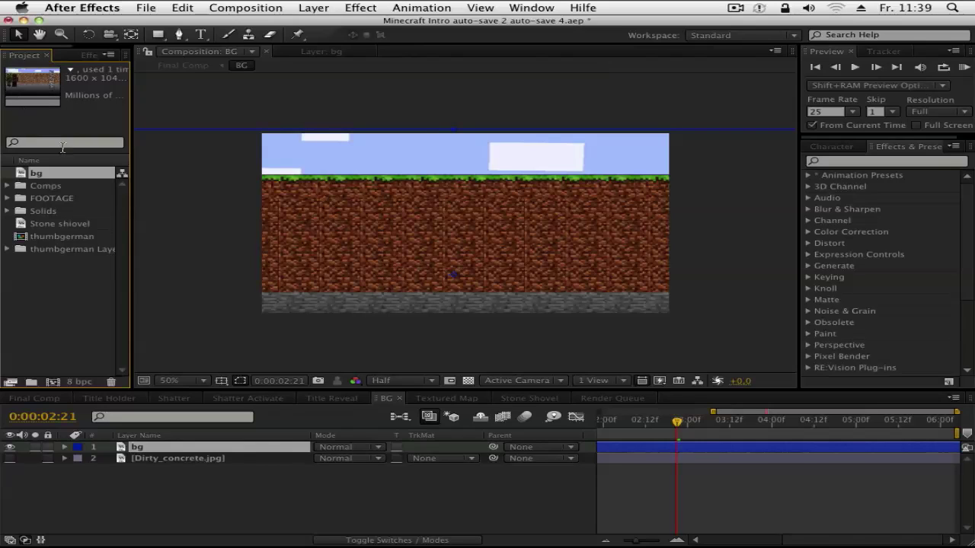
{"action": "left_click", "coordinate": [438, 507]}
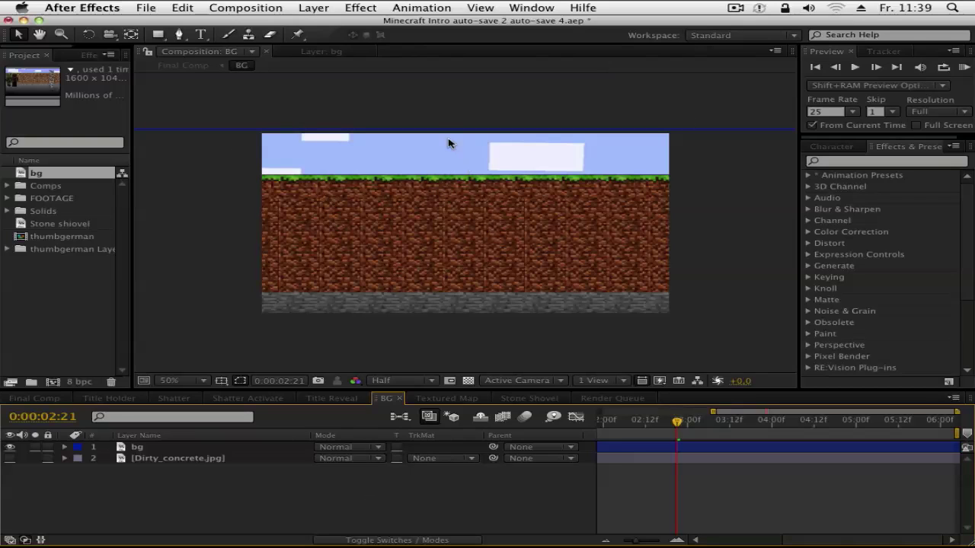
{"action": "left_click", "coordinate": [35, 398]}
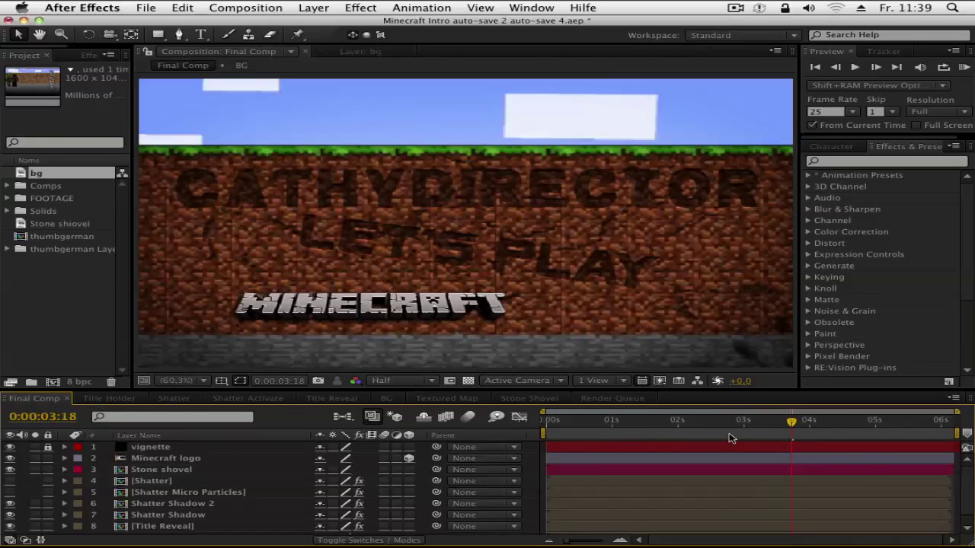
{"action": "left_click", "coordinate": [701, 427]}
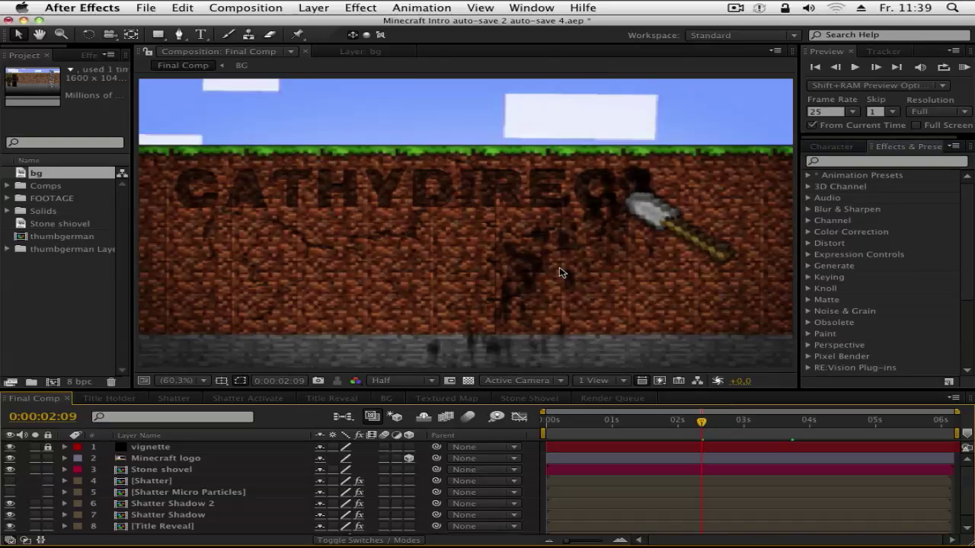
{"action": "left_click", "coordinate": [740, 424]}
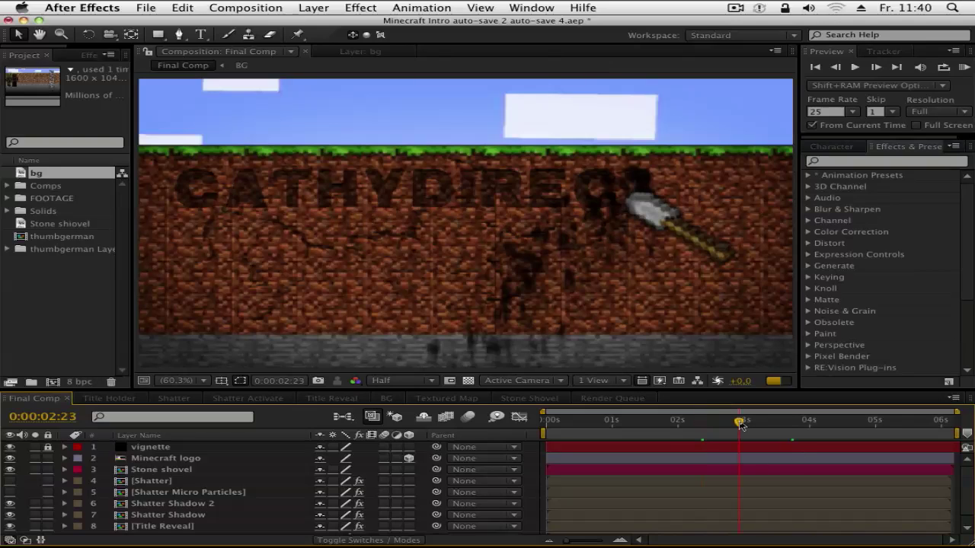
{"action": "left_click", "coordinate": [778, 424]}
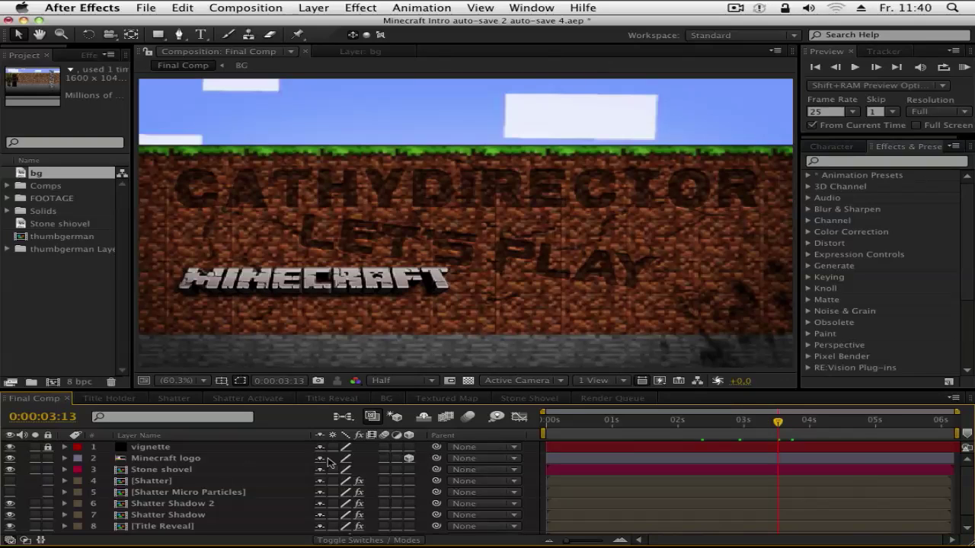
{"action": "left_click", "coordinate": [175, 458]}
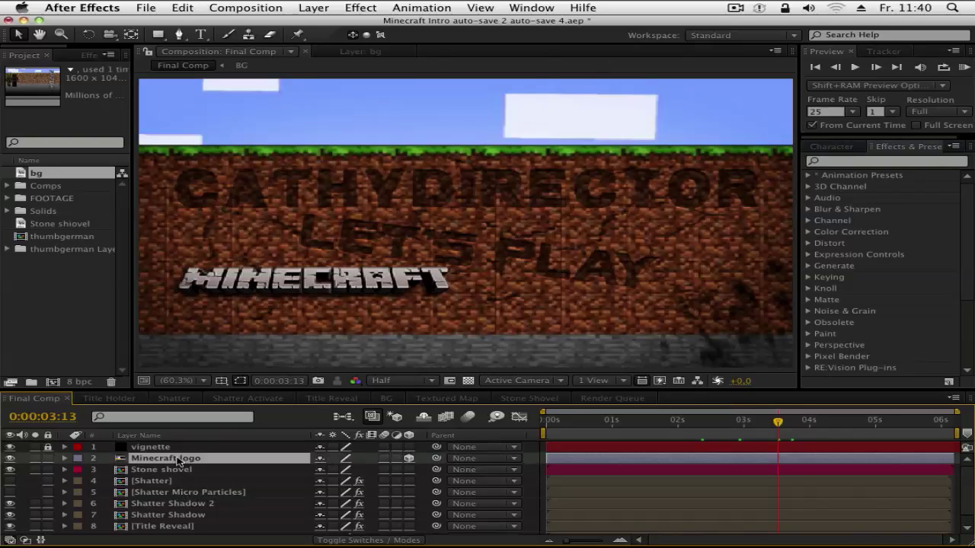
Select the Minecraft logo in thumbgerman Layers, scrub to 3:22, and enlarge the timeline to nine layers.
{"action": "left_click", "coordinate": [7, 249]}
{"action": "left_click", "coordinate": [80, 262]}
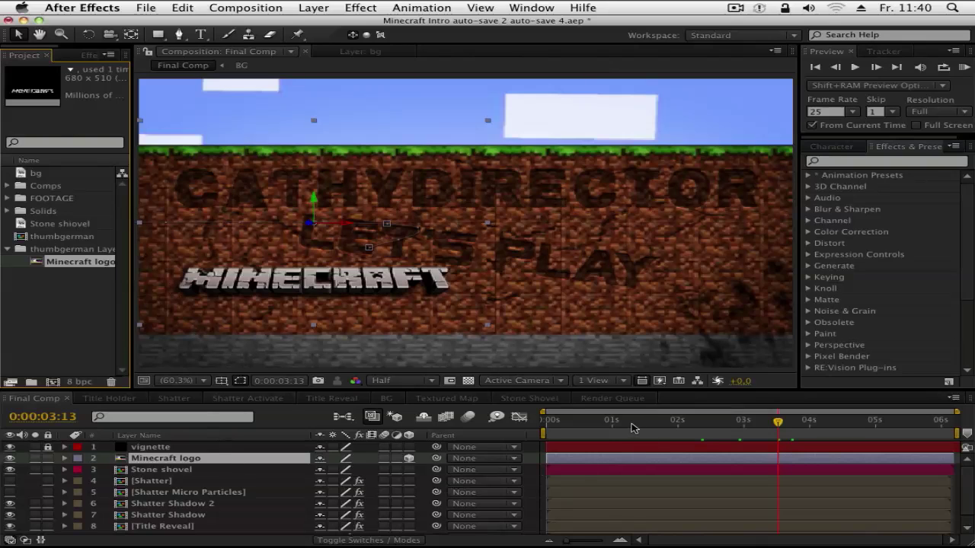
{"action": "left_click_drag", "start_coordinate": [632, 428], "coordinate": [771, 428]}
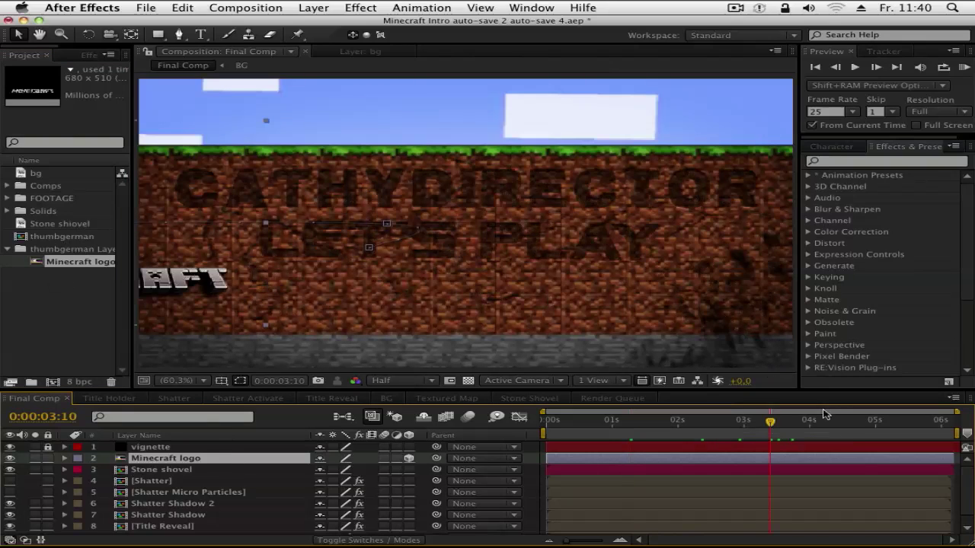
{"action": "left_click", "coordinate": [804, 421]}
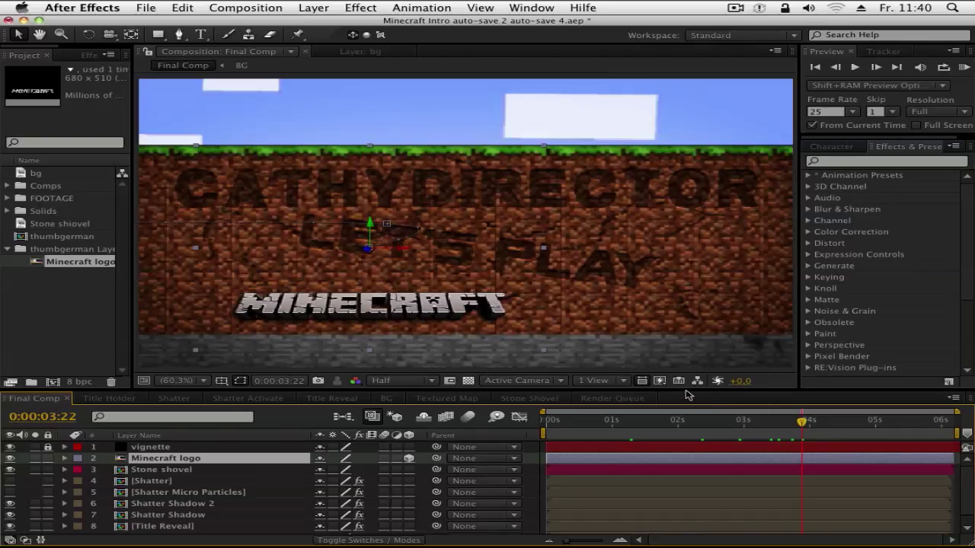
{"action": "left_click_drag", "start_coordinate": [687, 390], "coordinate": [686, 355]}
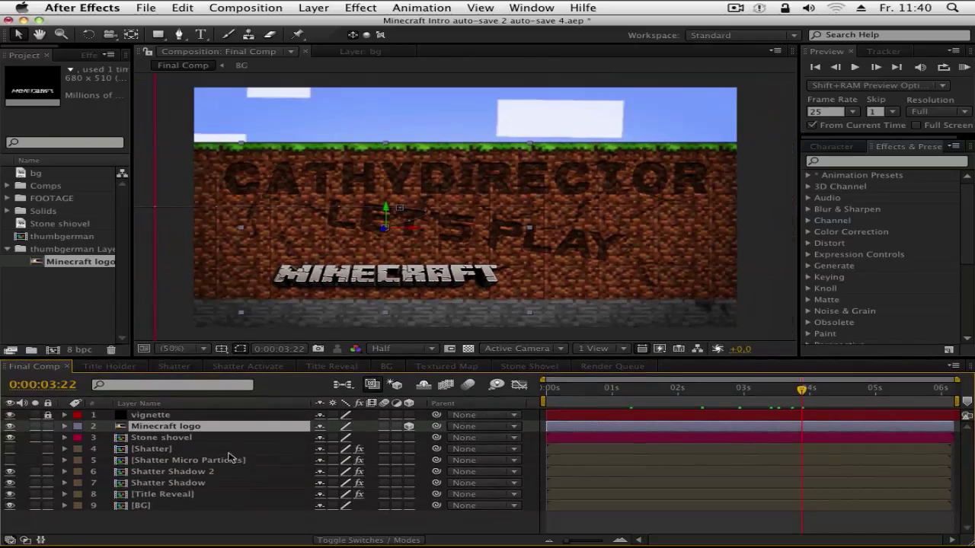
At 0:00:01:15, toggle the Shatter and Shatter Micro Particles layers' visibility, then open Stone Shovel.
{"action": "left_click", "coordinate": [151, 461]}
{"action": "left_click", "coordinate": [150, 450]}
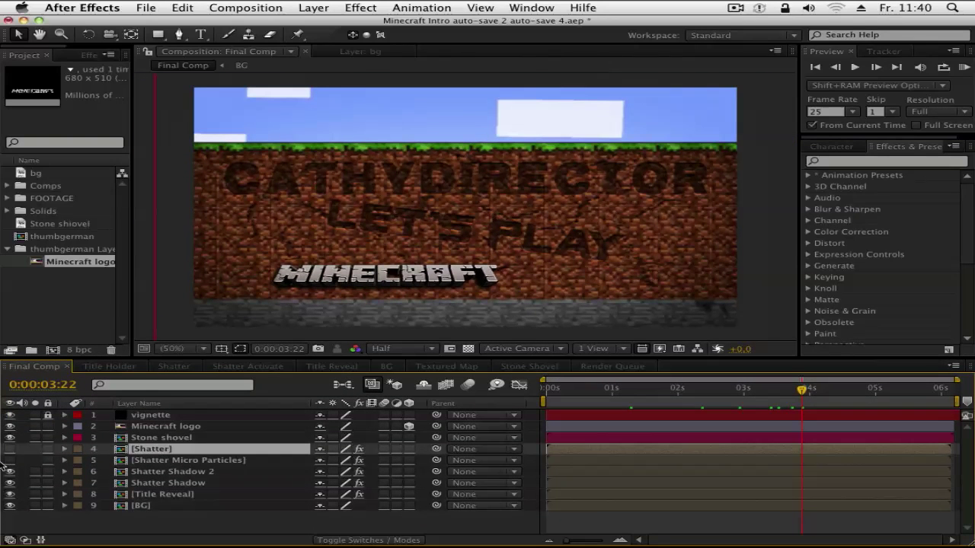
{"action": "left_click", "coordinate": [650, 389]}
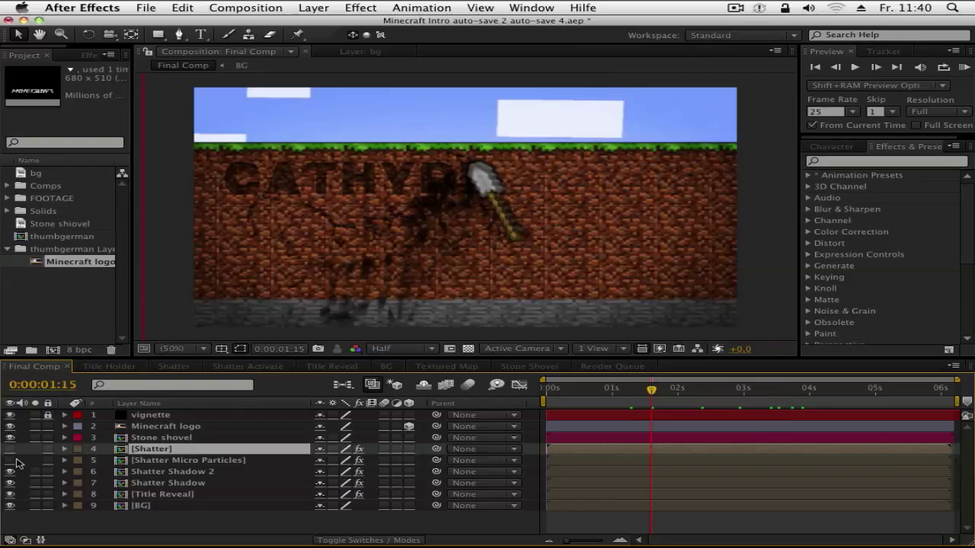
{"action": "left_click", "coordinate": [11, 450]}
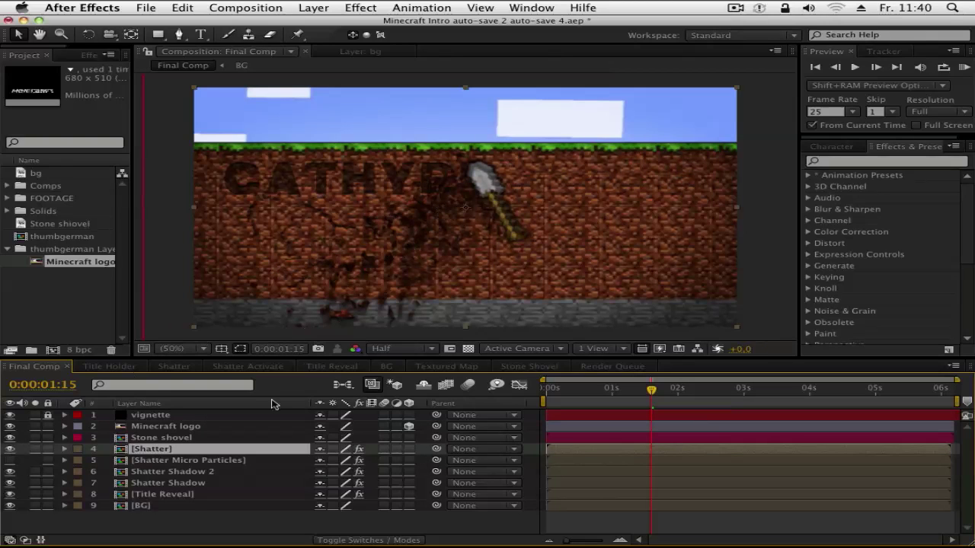
{"action": "left_click", "coordinate": [10, 460]}
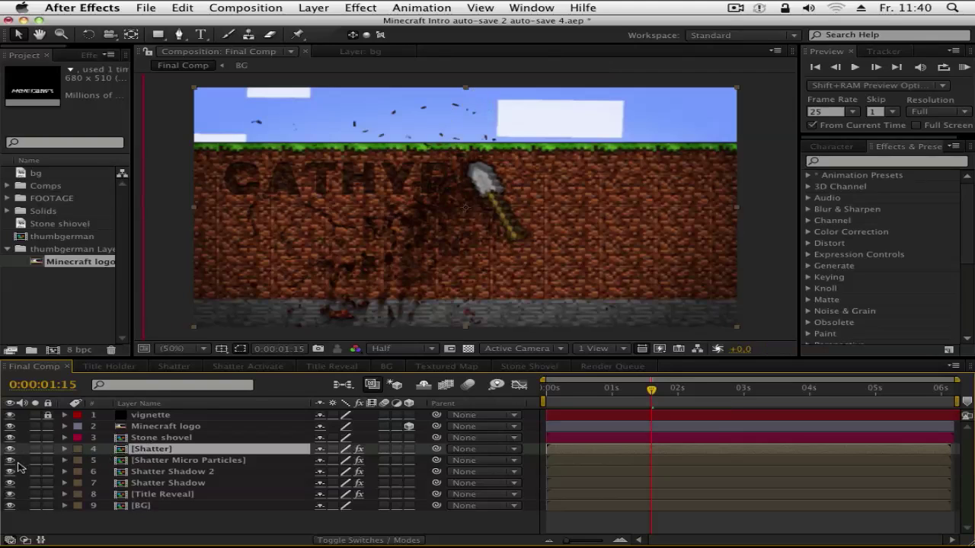
{"action": "left_click", "coordinate": [10, 450]}
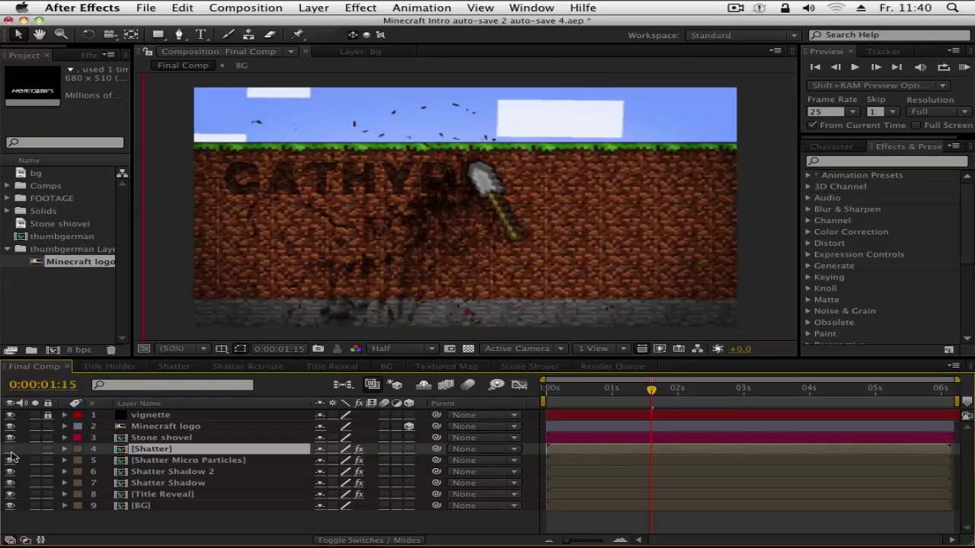
{"action": "left_click", "coordinate": [10, 460]}
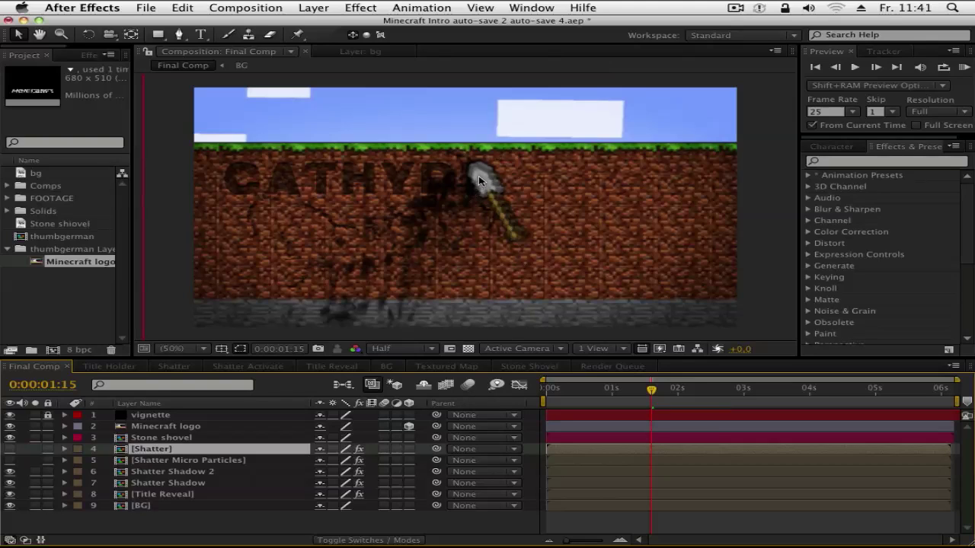
{"action": "left_click", "coordinate": [523, 367]}
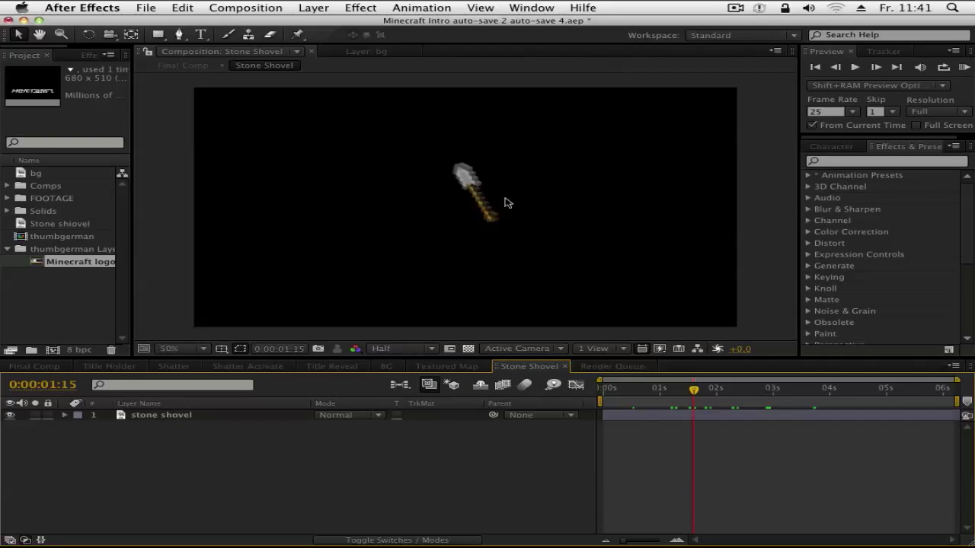
Inspect the stone shovel layer's Position and Rotation keyframes, then collapse its Transform properties.
{"action": "scroll", "coordinate": [486, 196], "scroll_direction": "up", "scroll_amount": 4}
{"action": "scroll", "coordinate": [486, 196], "scroll_direction": "down", "scroll_amount": 2}
{"action": "scroll", "coordinate": [486, 196], "scroll_direction": "down", "scroll_amount": 2}
{"action": "left_click", "coordinate": [208, 416]}
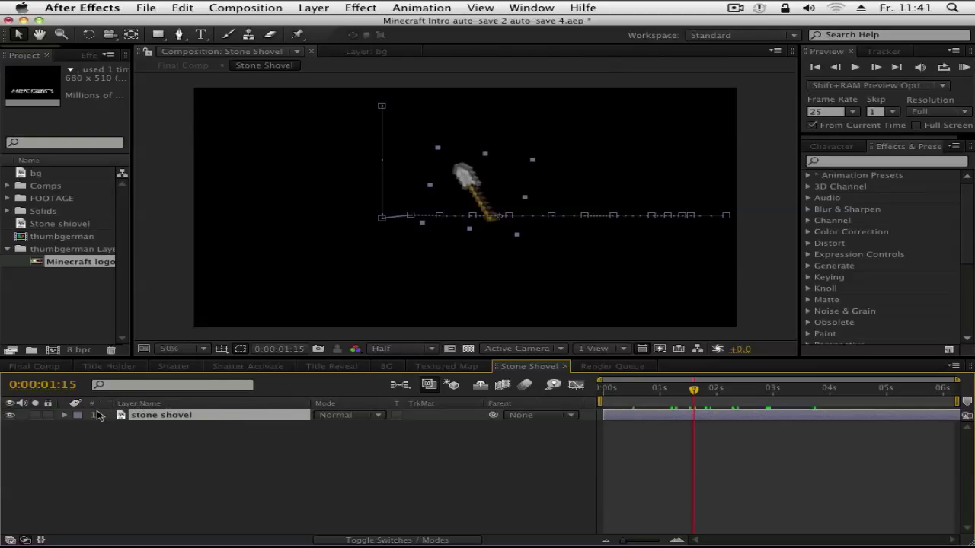
{"action": "left_click", "coordinate": [65, 415]}
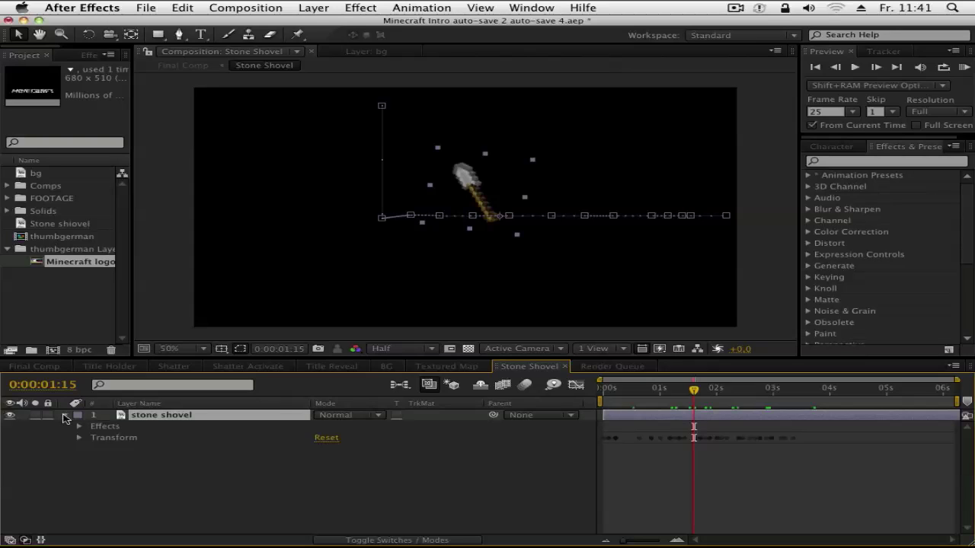
{"action": "left_click", "coordinate": [65, 415]}
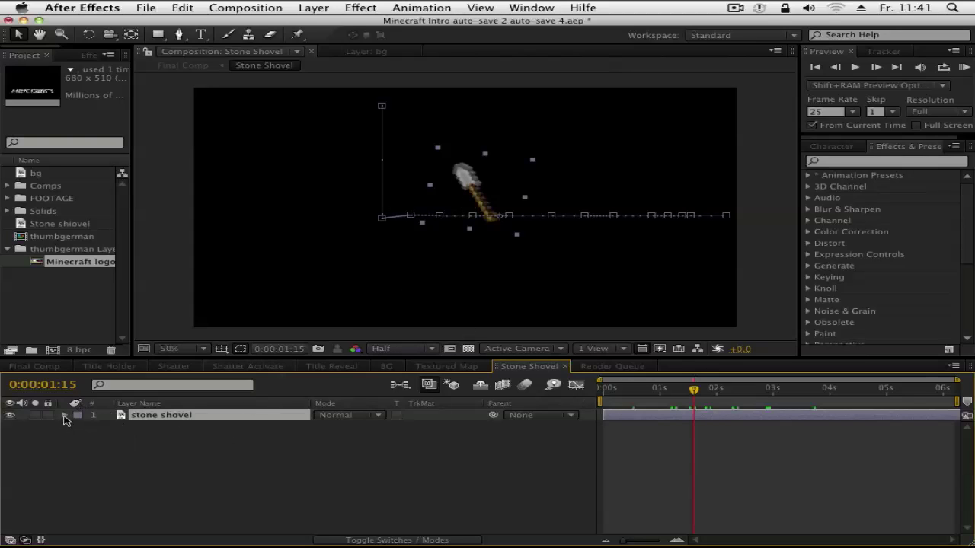
{"action": "left_click", "coordinate": [64, 415]}
{"action": "left_click", "coordinate": [79, 438]}
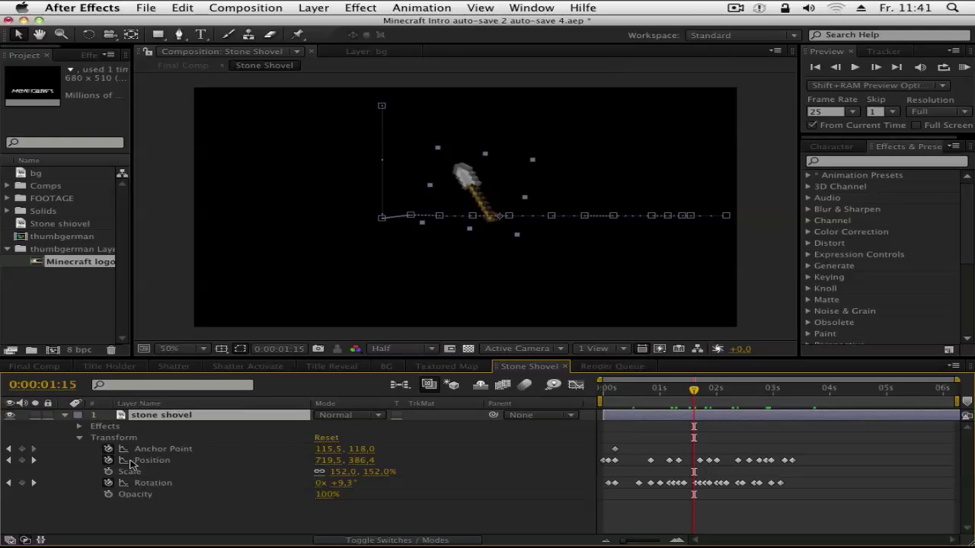
{"action": "left_click", "coordinate": [79, 438]}
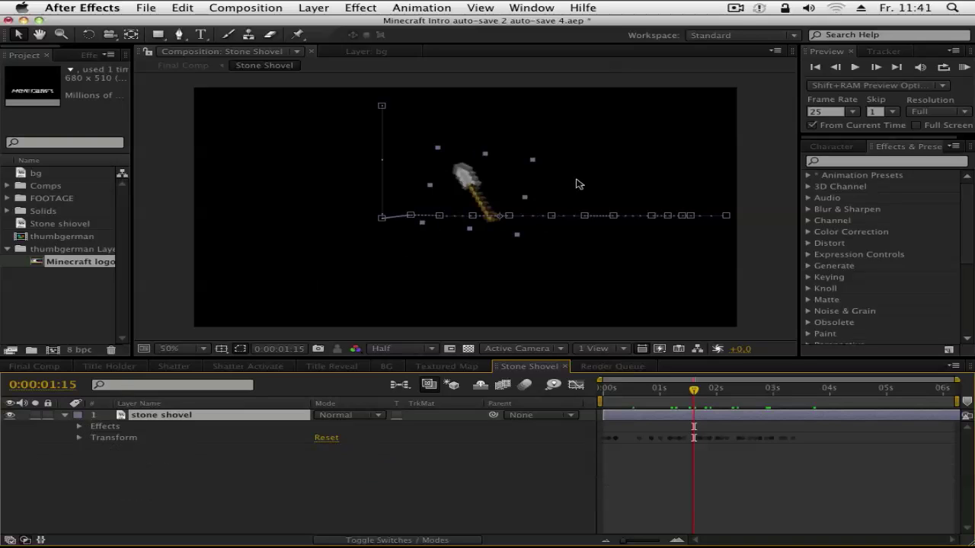
Preview Final Comp at 2:19, 3:09 and 2:17, ending at 4:02 on the full title.
{"action": "left_click", "coordinate": [34, 366]}
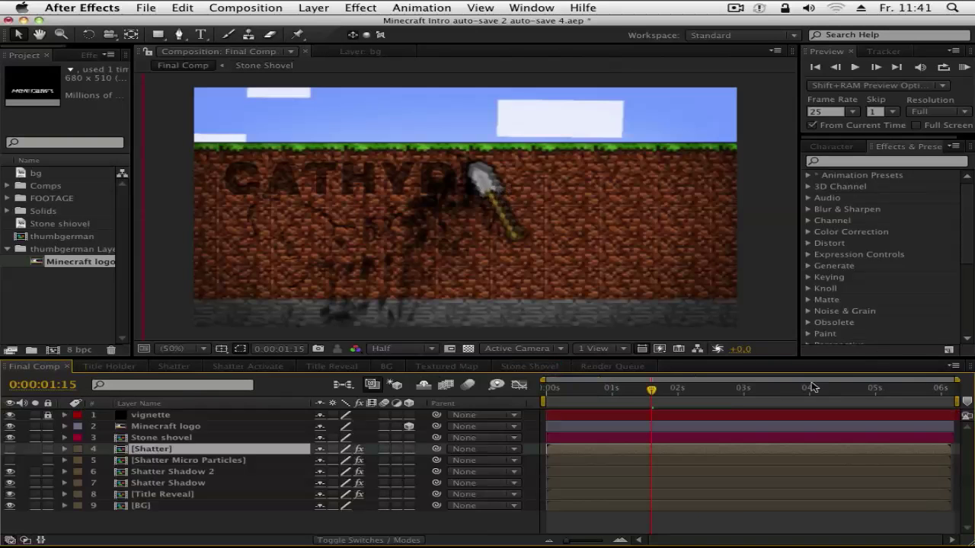
{"action": "left_click", "coordinate": [728, 389]}
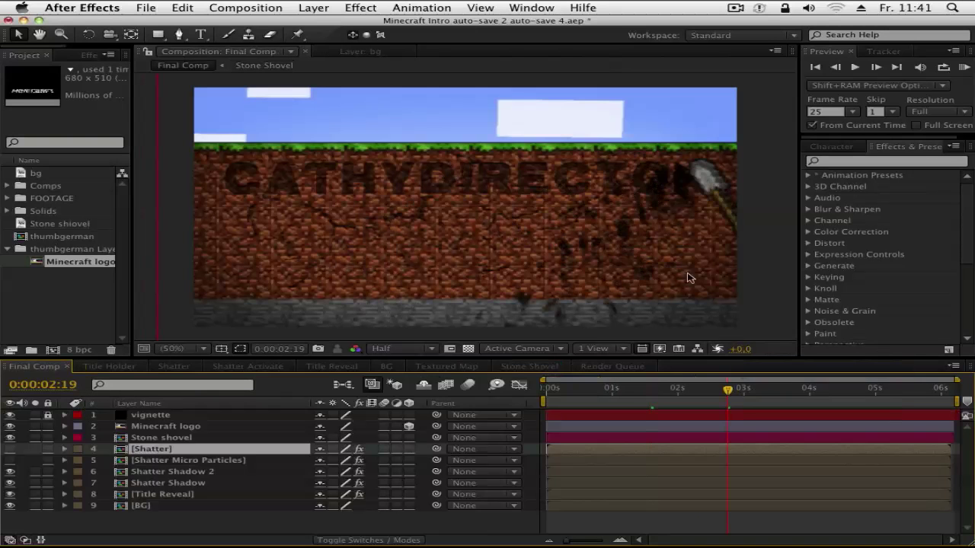
{"action": "left_click", "coordinate": [768, 390]}
{"action": "left_click", "coordinate": [723, 390]}
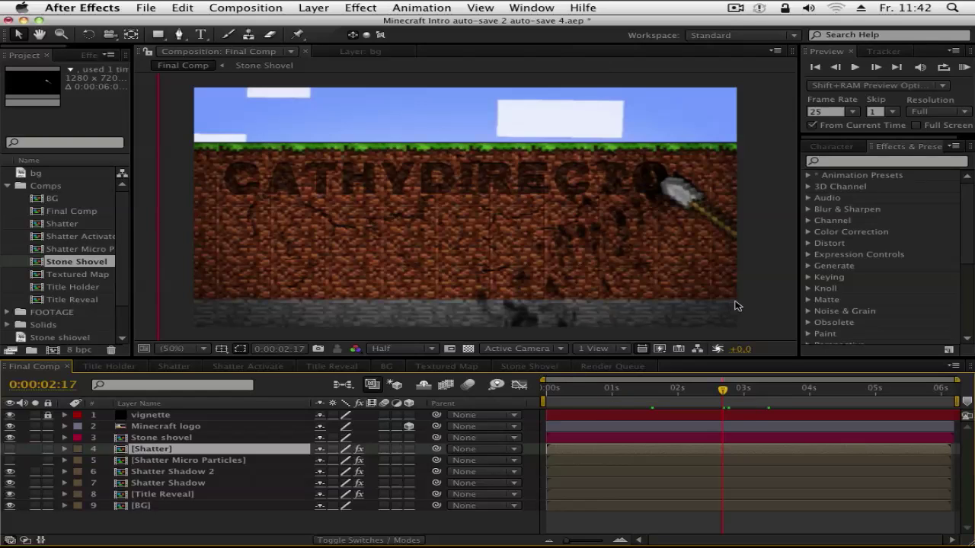
{"action": "left_click", "coordinate": [815, 390]}
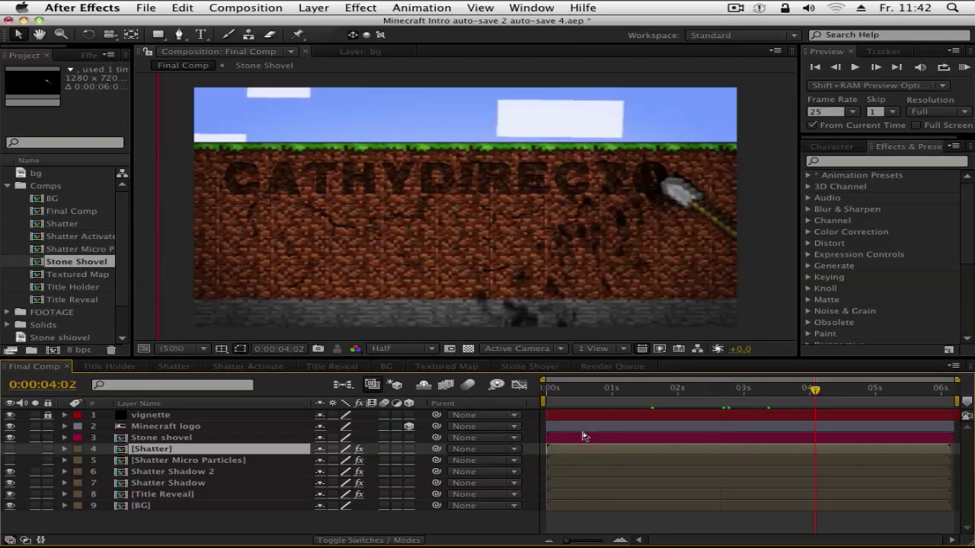